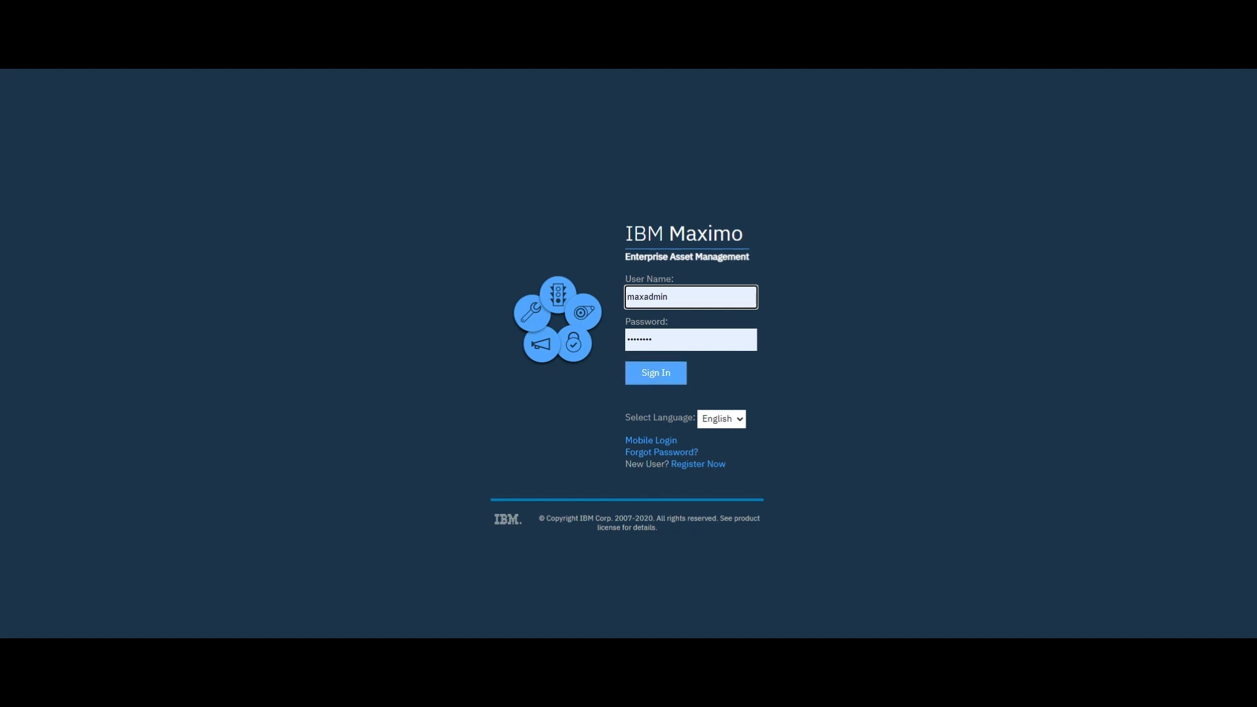
Sign in to Maximo with the prefilled credentials and open the Item Master application
click(656, 373)
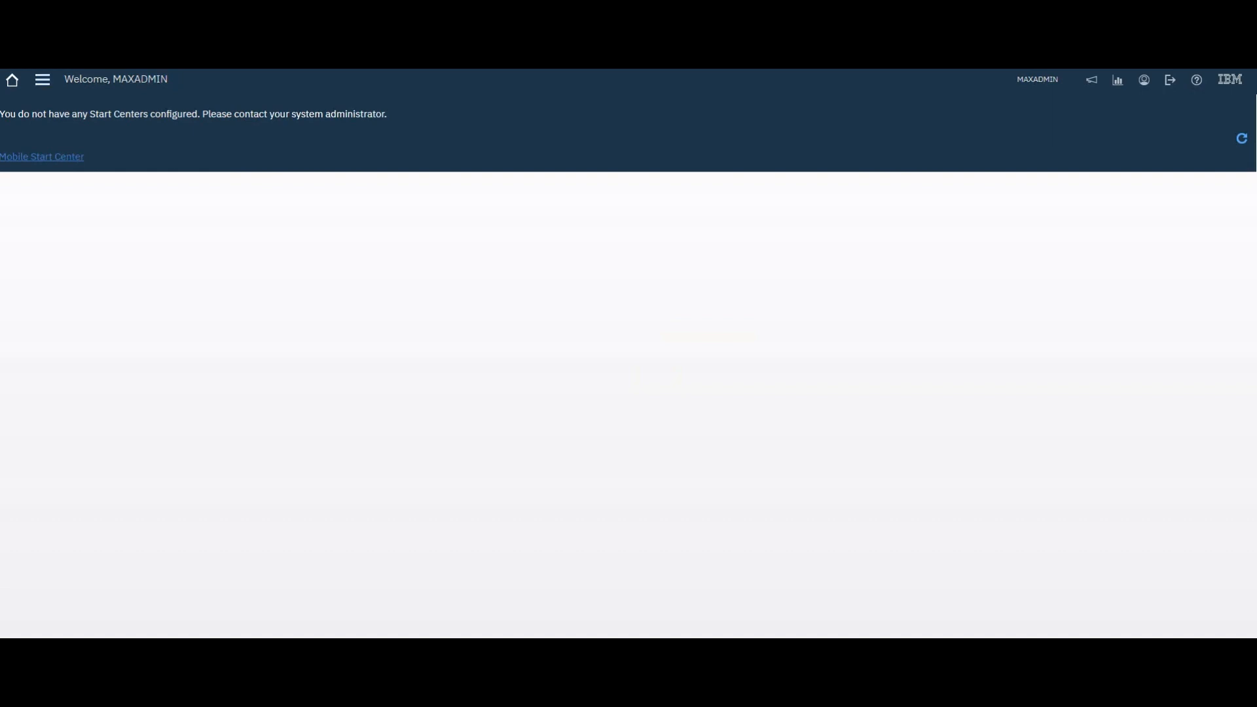
click(42, 79)
mouse_move(98, 302)
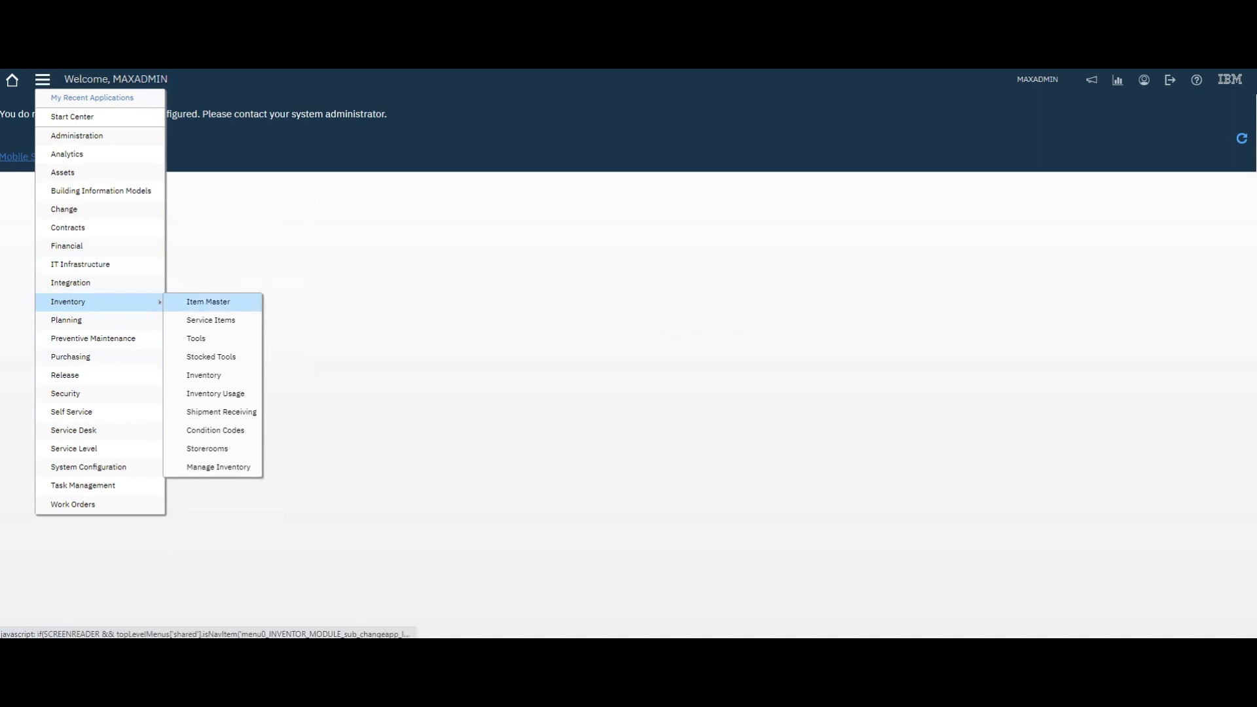
click(208, 302)
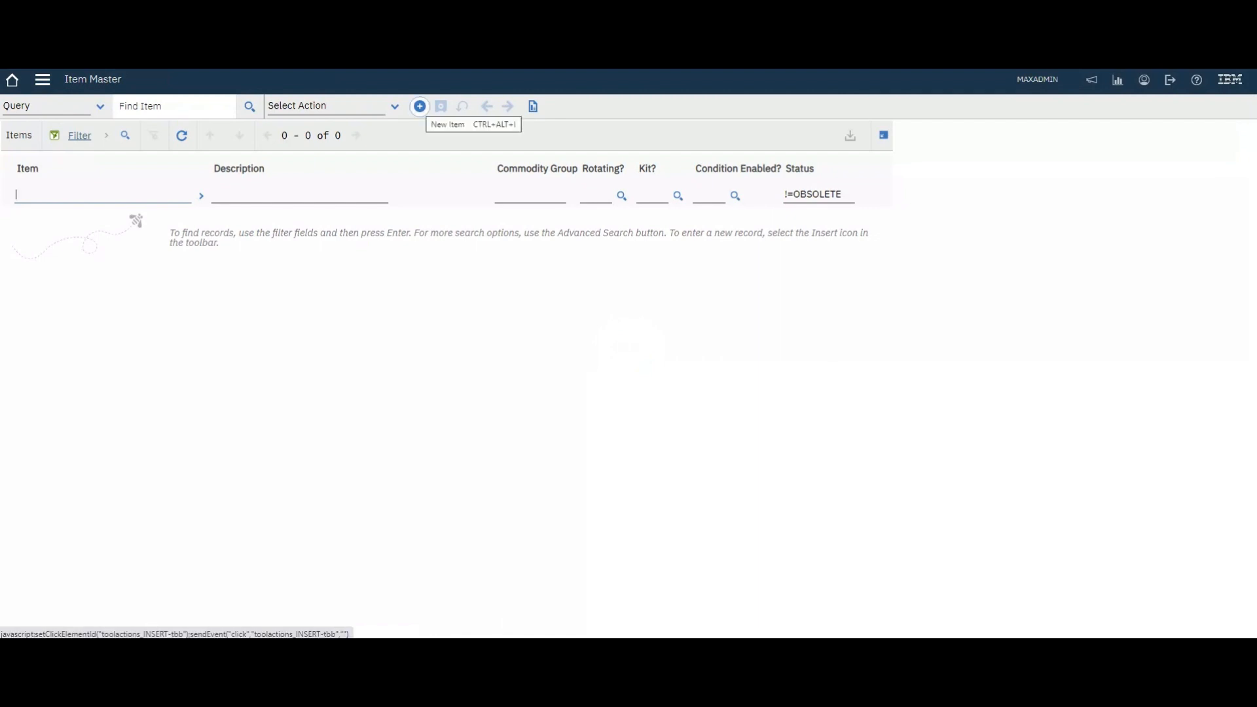
Create a new item record ITEM1 with the description "Item 1"
click(420, 106)
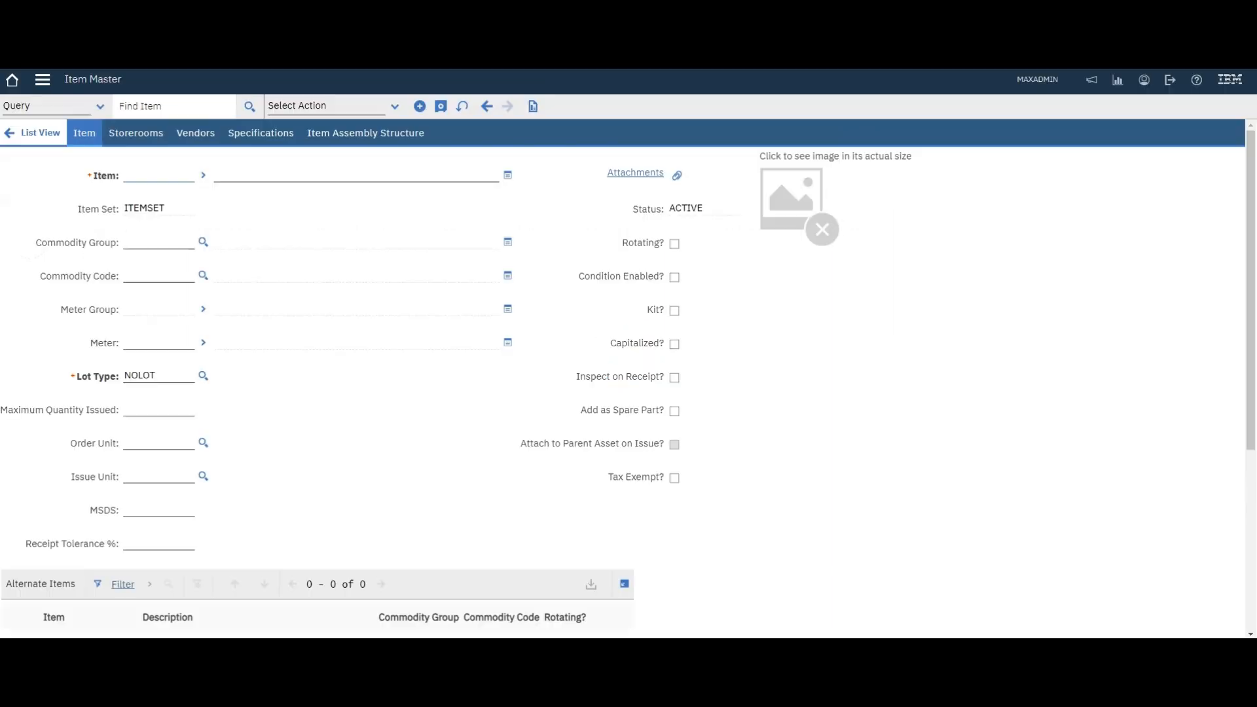
text(ITEM1)
text(Item 1)
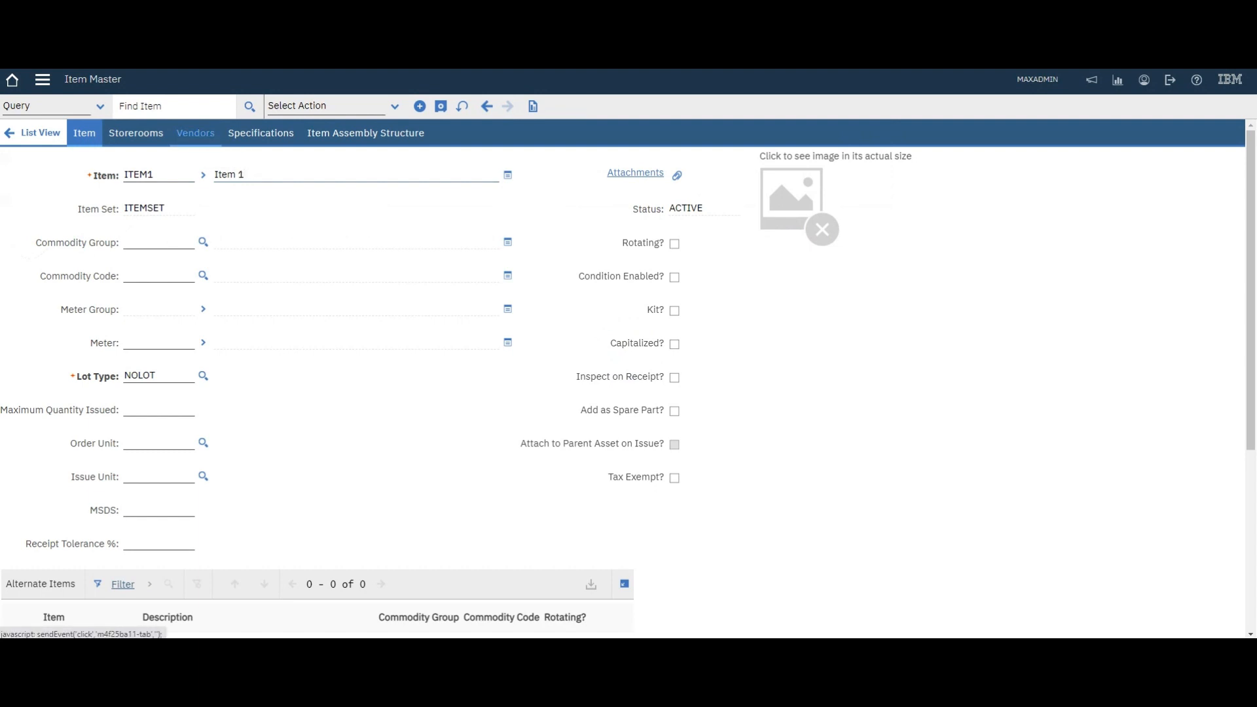
Add a vendor row to ITEM1 and check the list of existing companies for its Vendor field
click(195, 133)
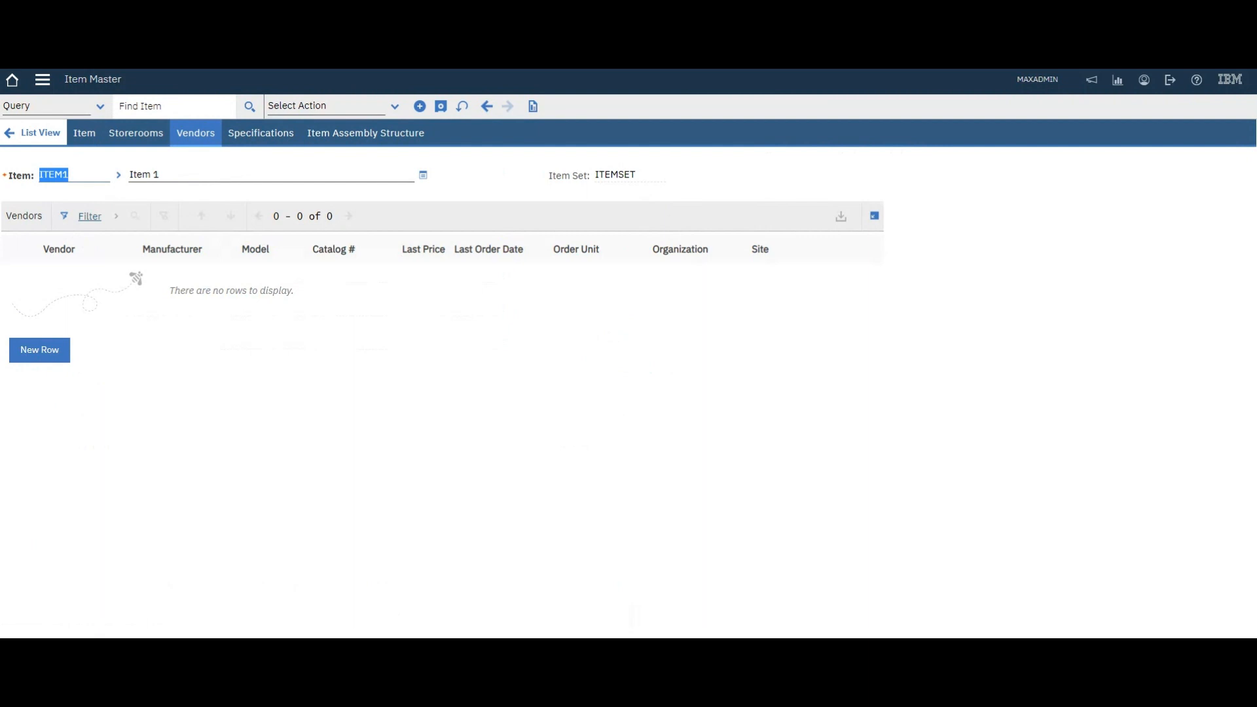
click(40, 350)
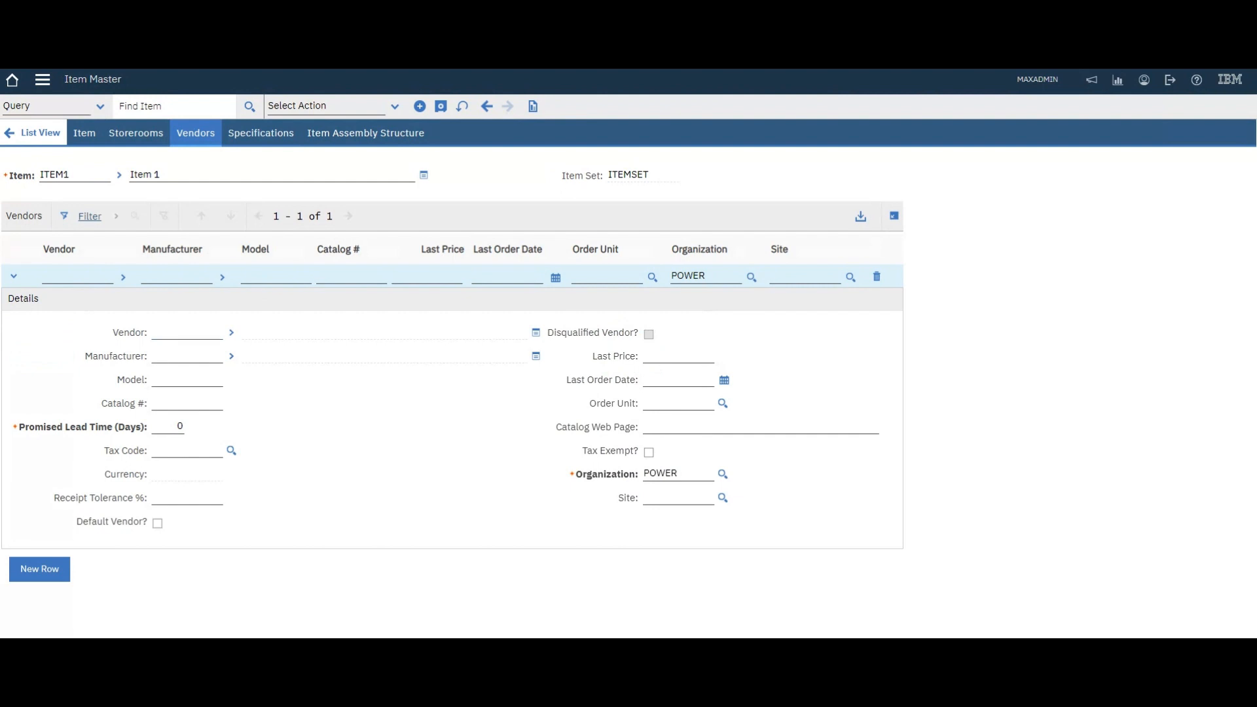
click(231, 333)
click(271, 351)
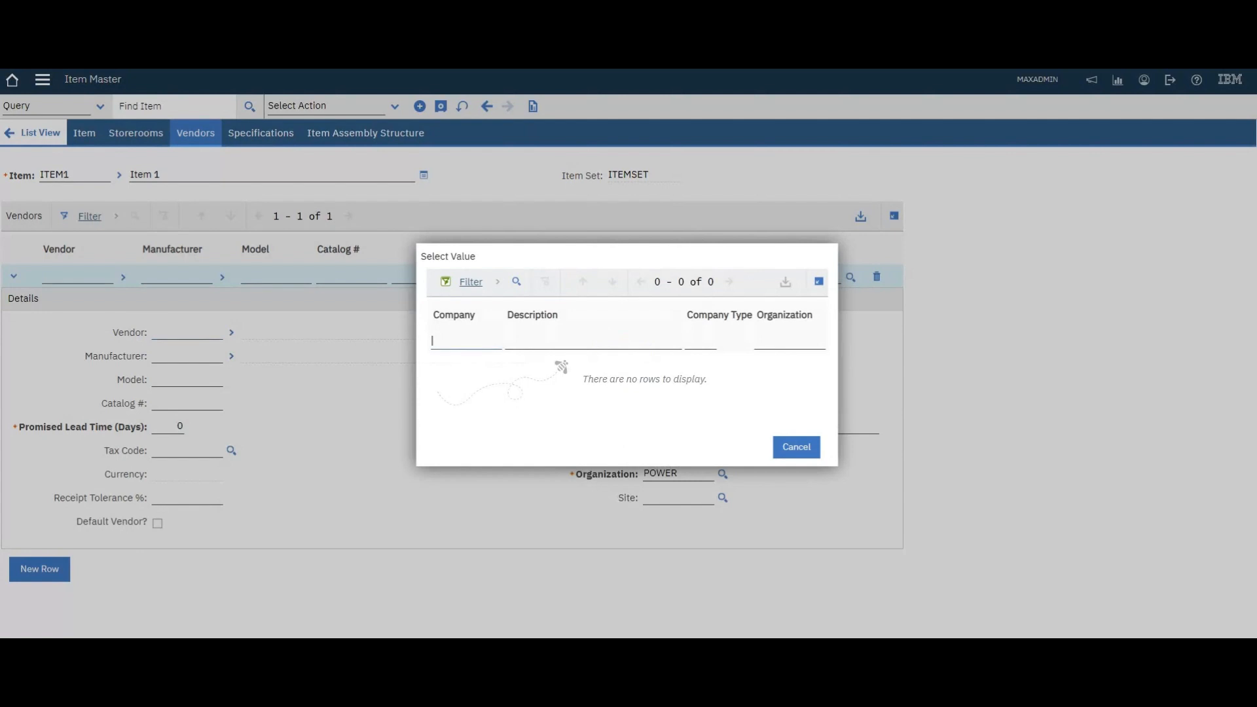
click(796, 447)
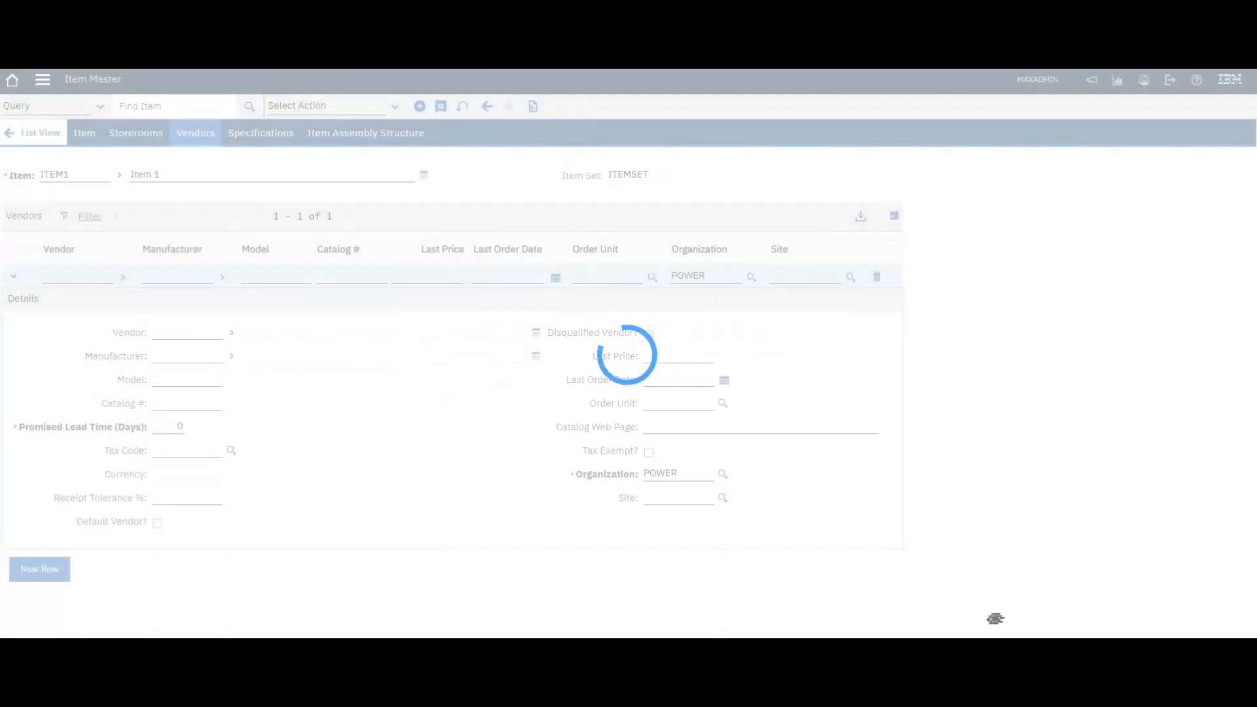
From the Vendor field, go to Companies and enter a new company ABB, described as ABB, with company type Vendor
click(231, 333)
click(278, 369)
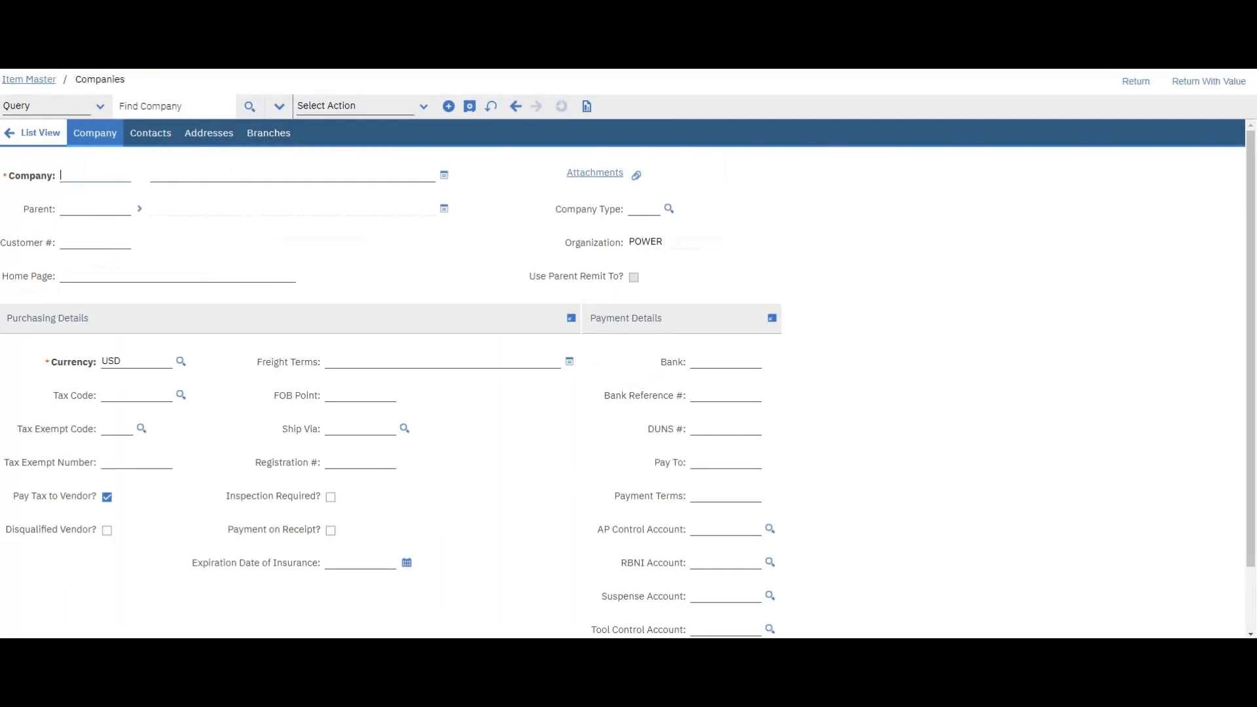
text(ABB)
key(Tab)
text(AB)
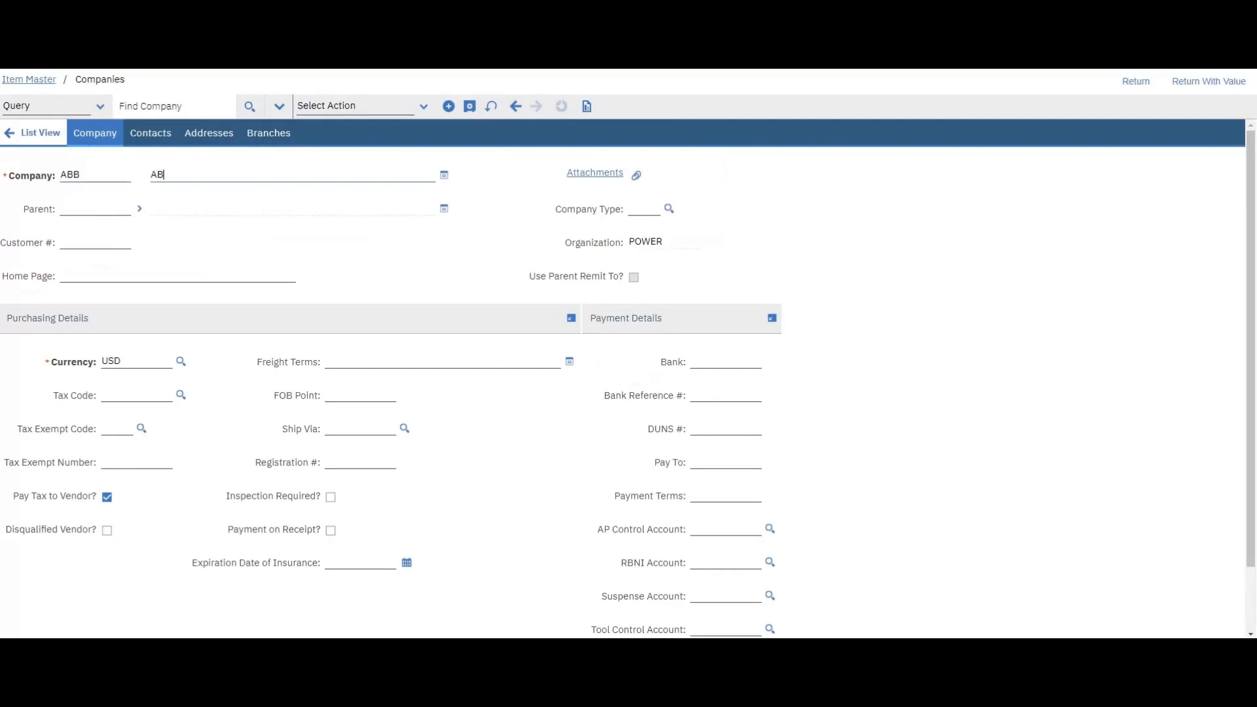
text(B)
click(669, 209)
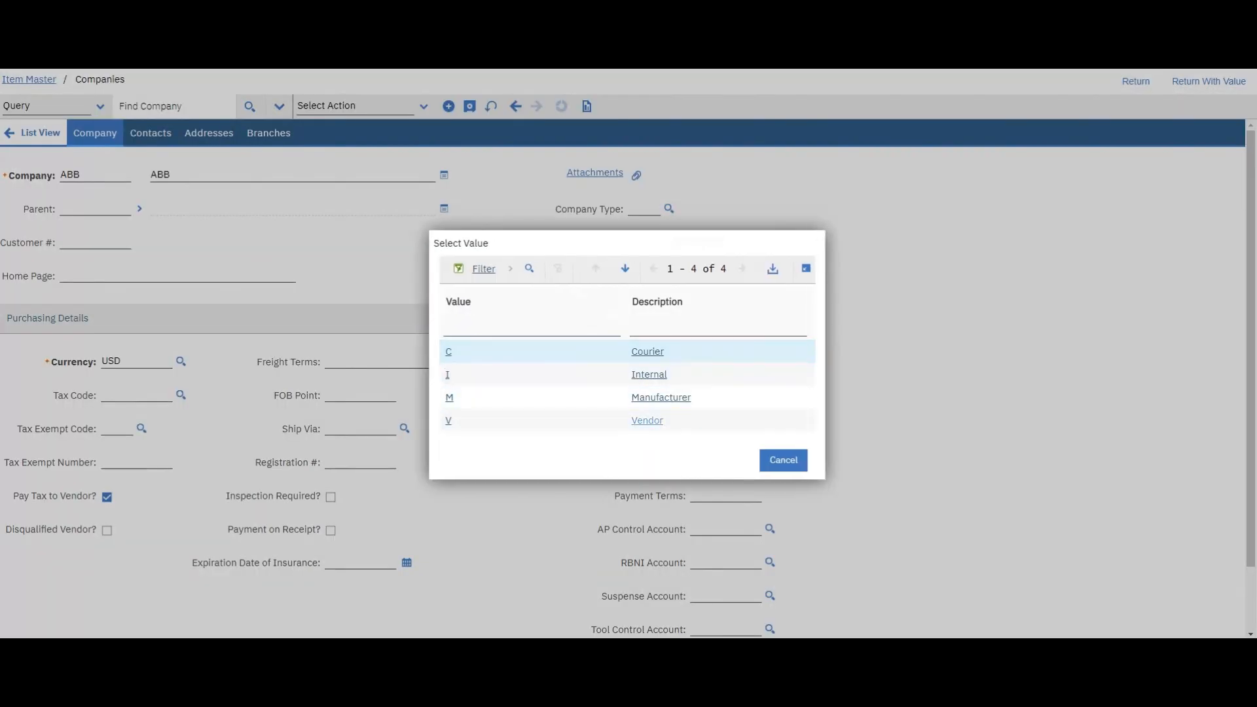
click(647, 420)
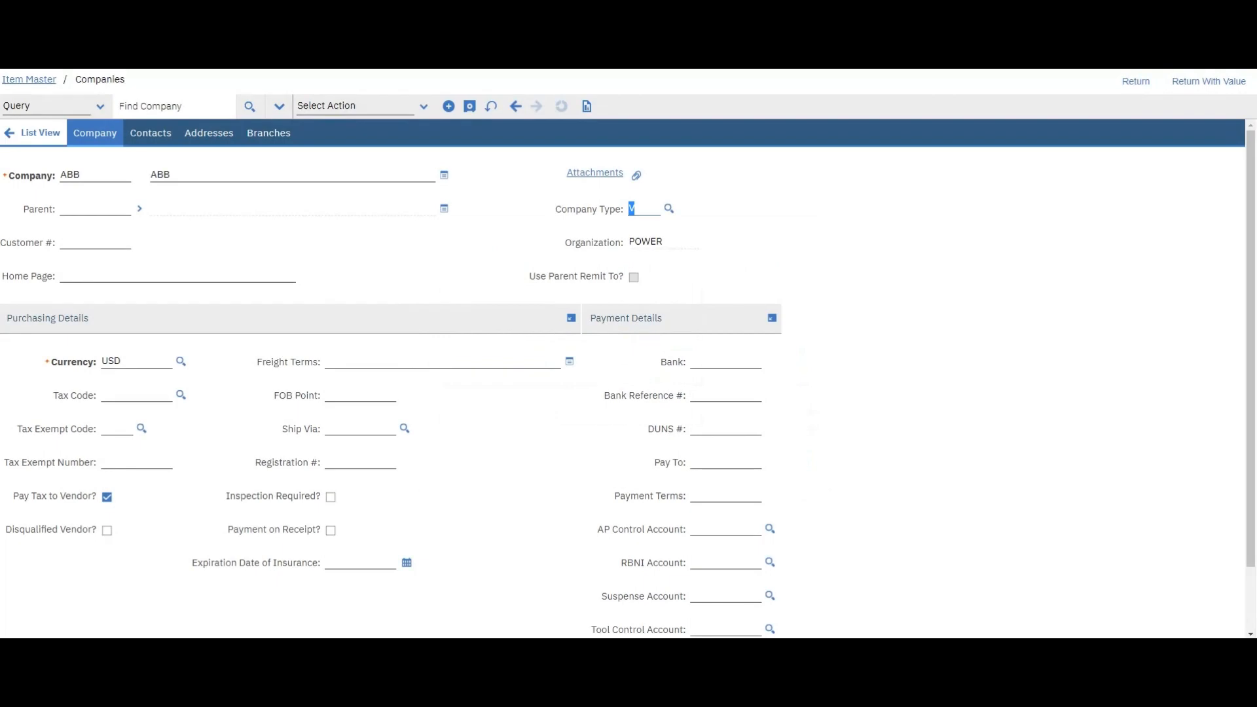
Save the ABB company record and return it as the vendor value for the item
scroll(622, 392, down, 2)
scroll(622, 393, up, 2)
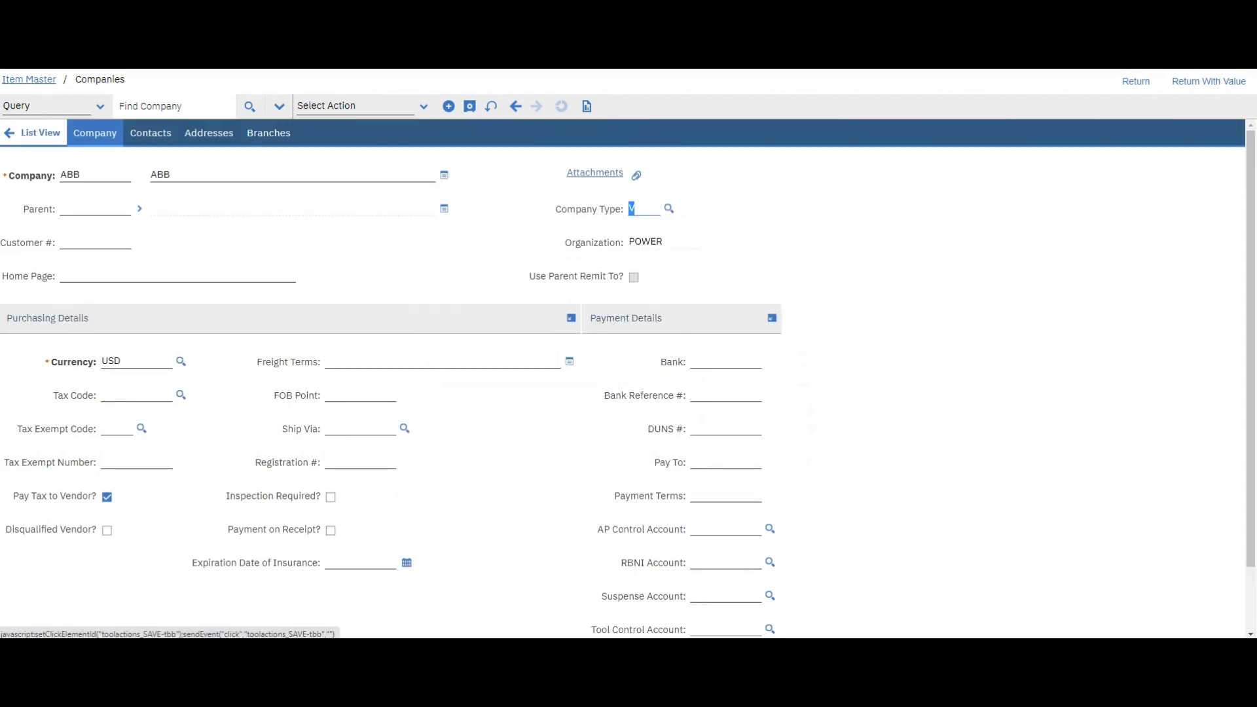
click(469, 106)
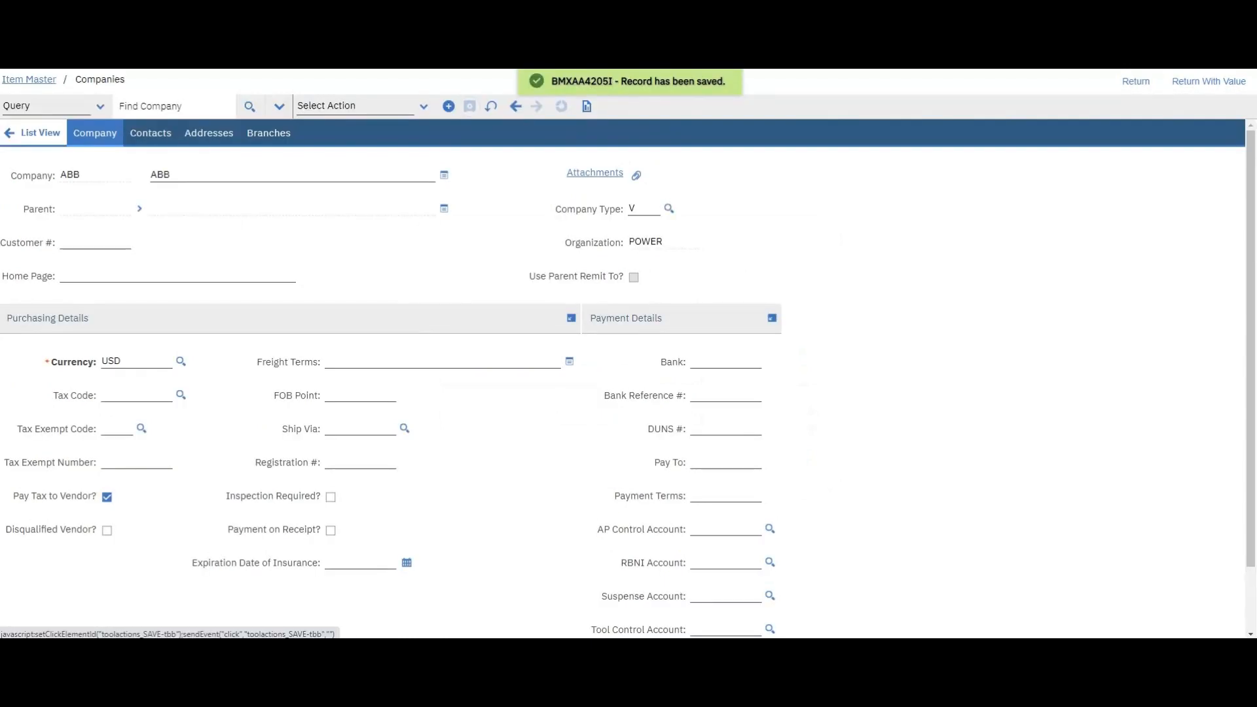
click(1210, 81)
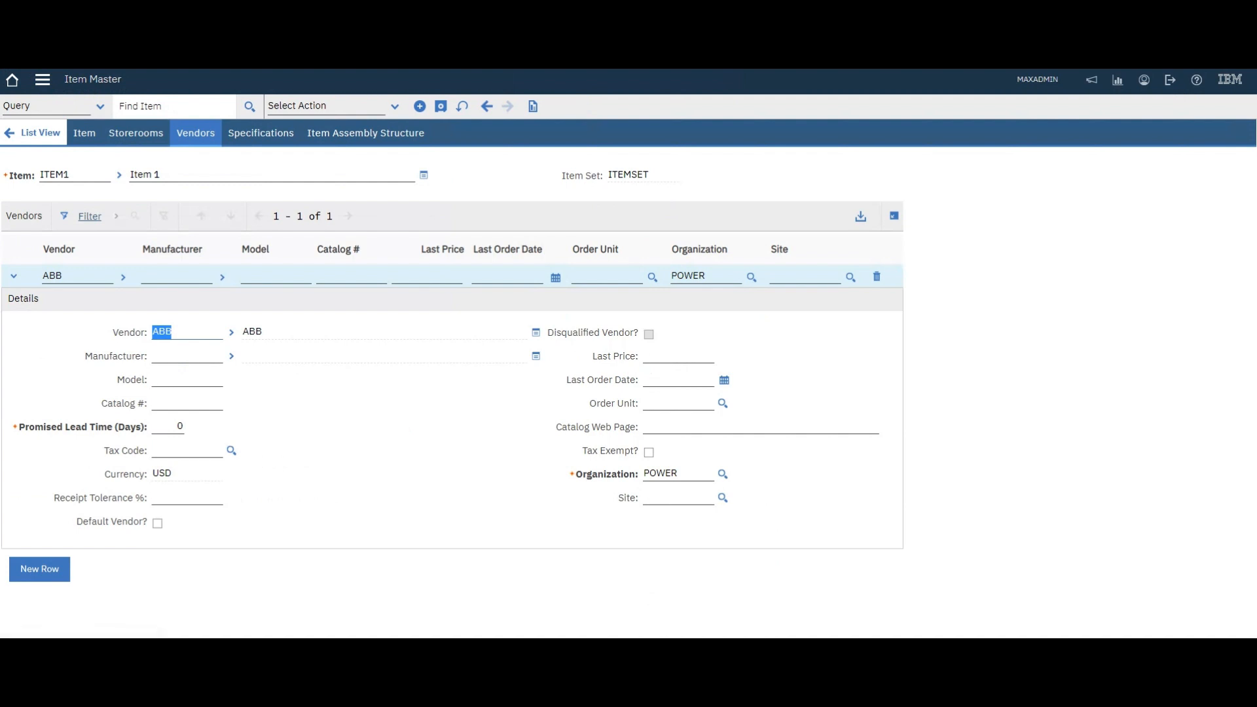
Mark ABB as the default vendor of ITEM1
click(175, 332)
click(157, 523)
Examine the vendor row's promised lead time and organization, plus the values available for order unit and site
double_click(179, 427)
click(678, 404)
click(723, 404)
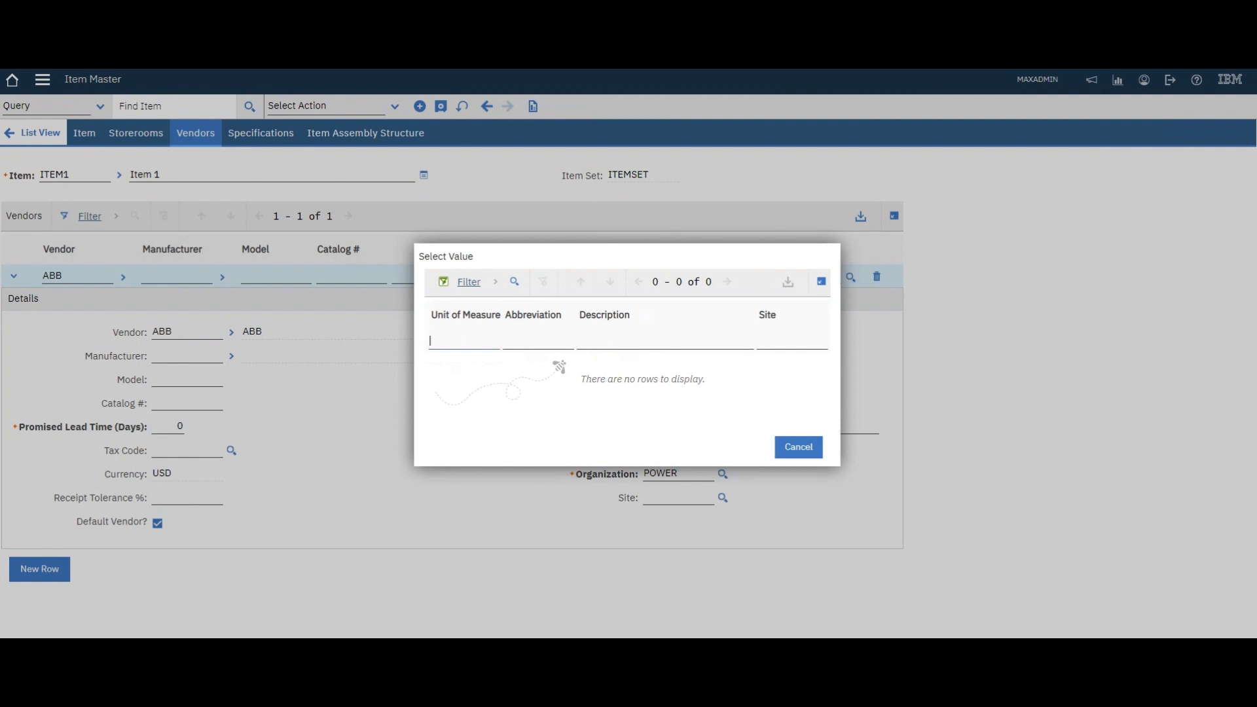
click(799, 448)
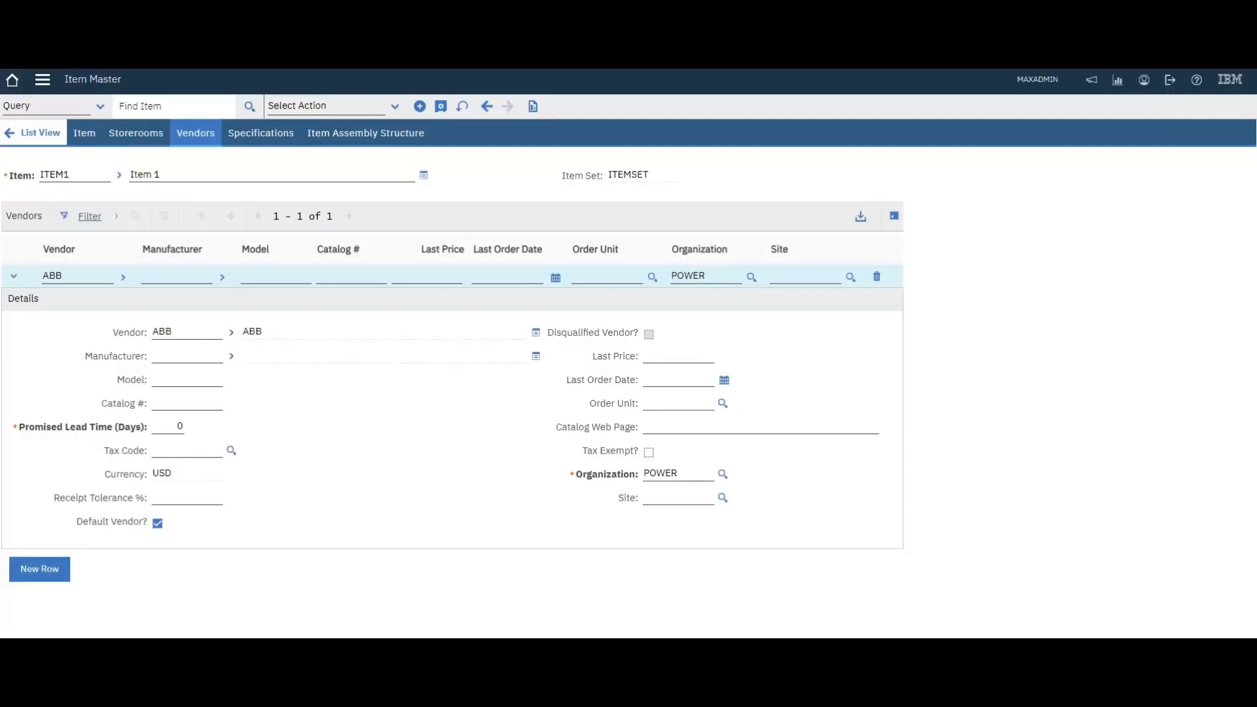
double_click(660, 473)
click(723, 498)
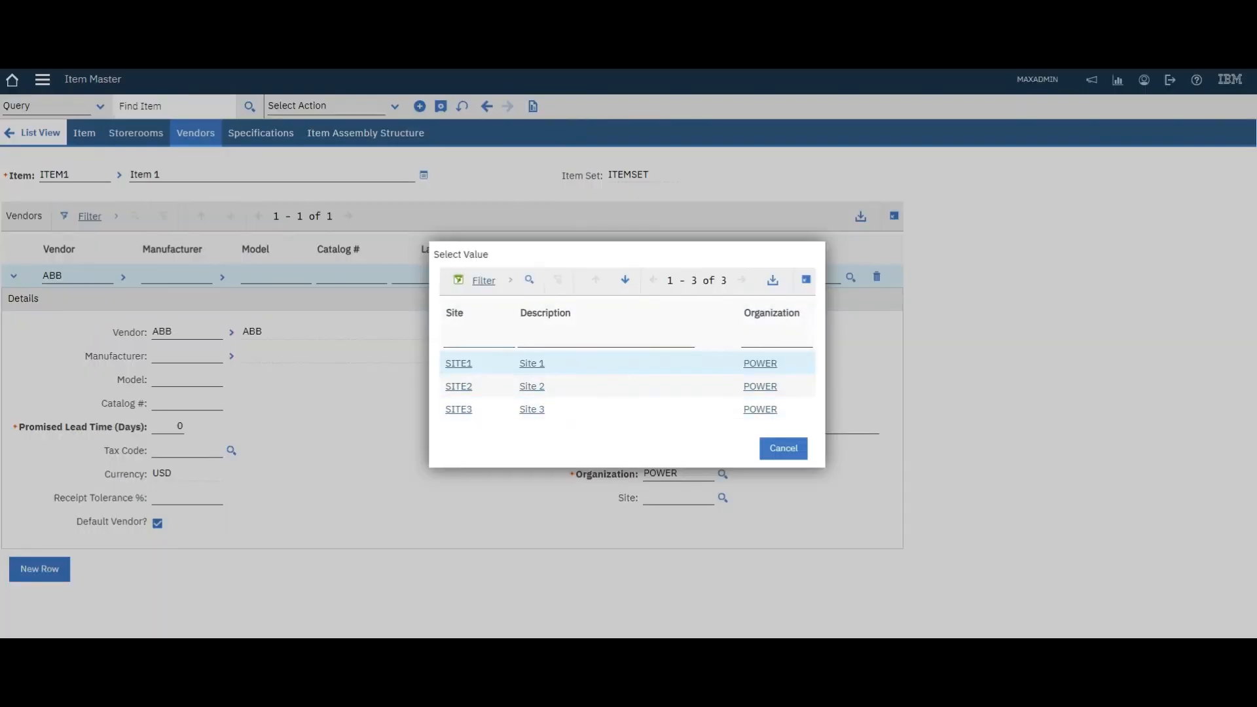
click(784, 448)
double_click(660, 474)
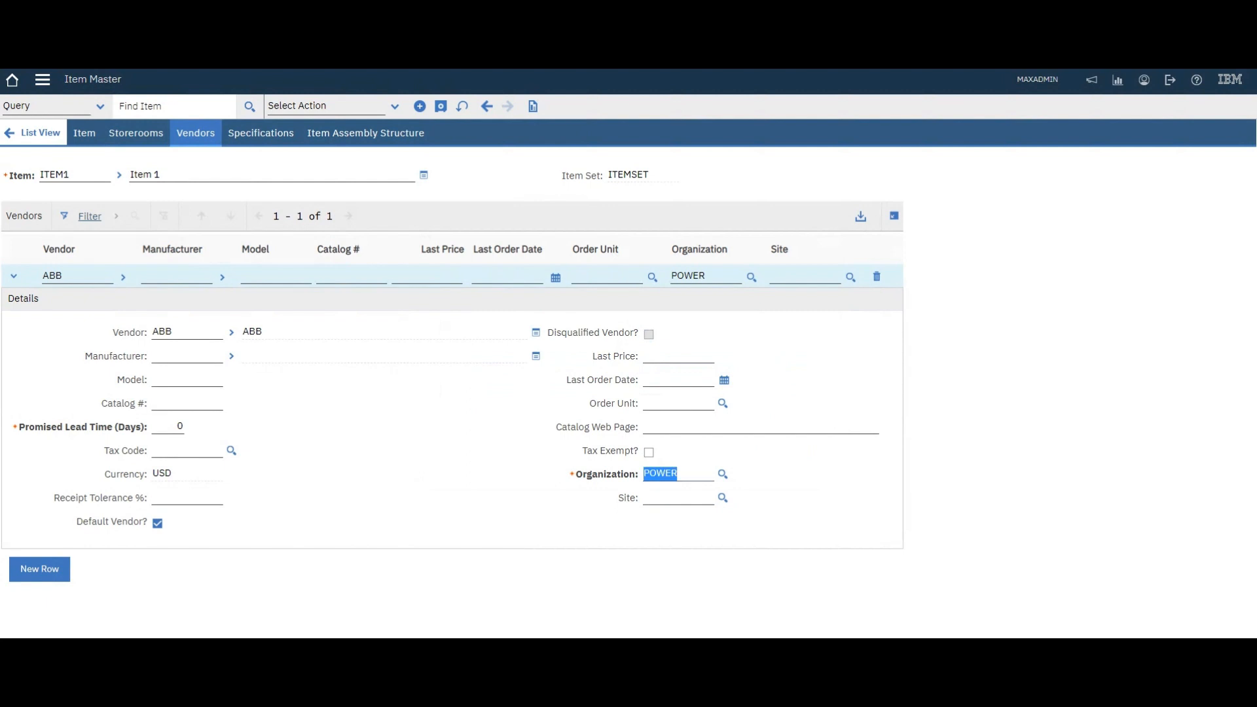
click(660, 474)
Save the item record and review its main item details and vendor details
click(441, 106)
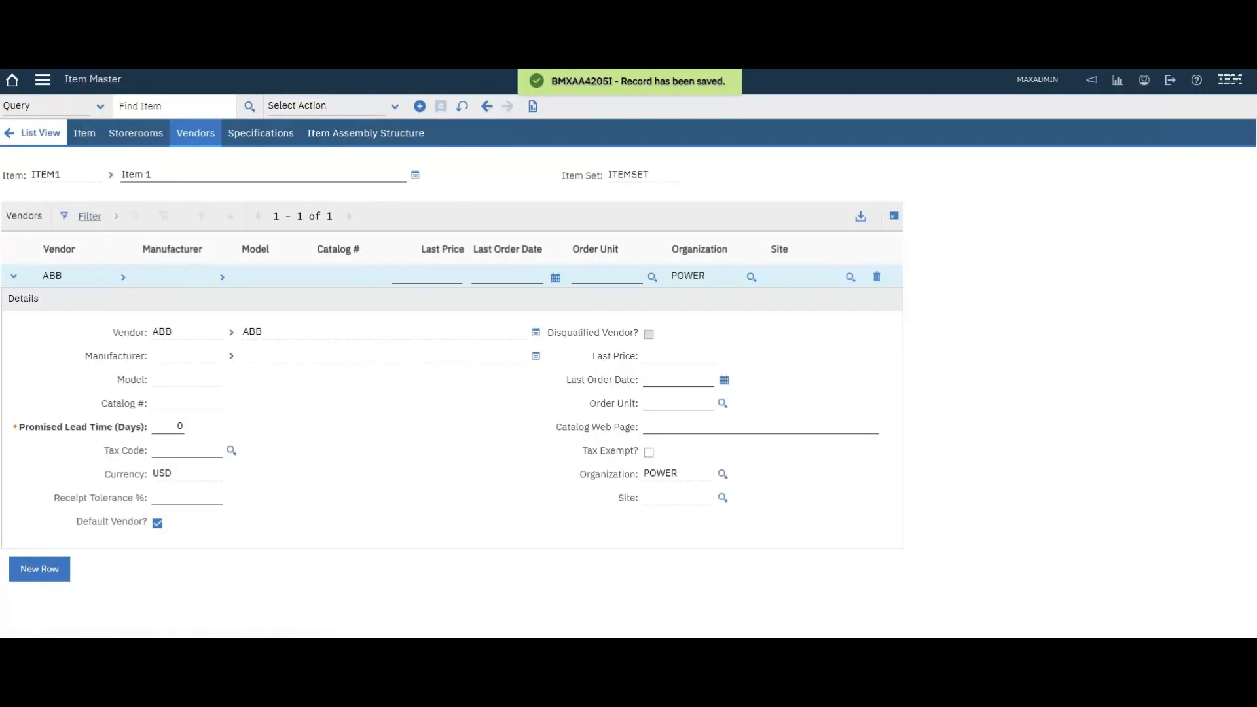
click(84, 133)
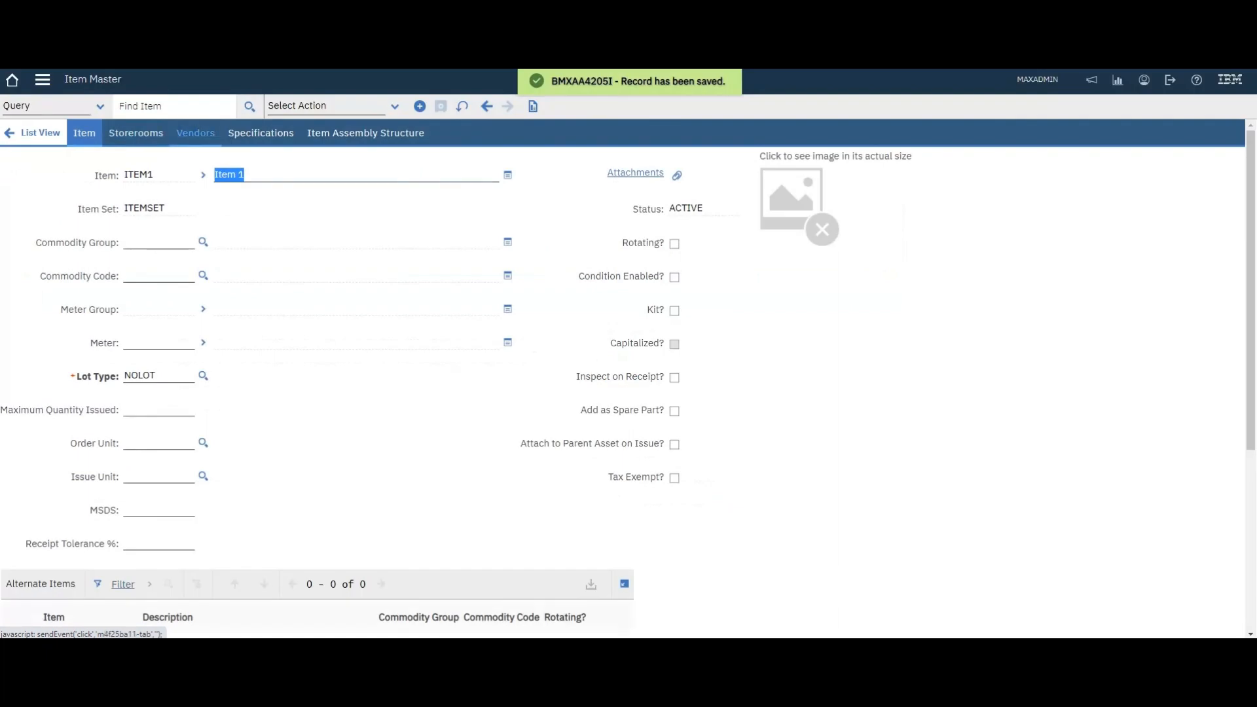
click(195, 133)
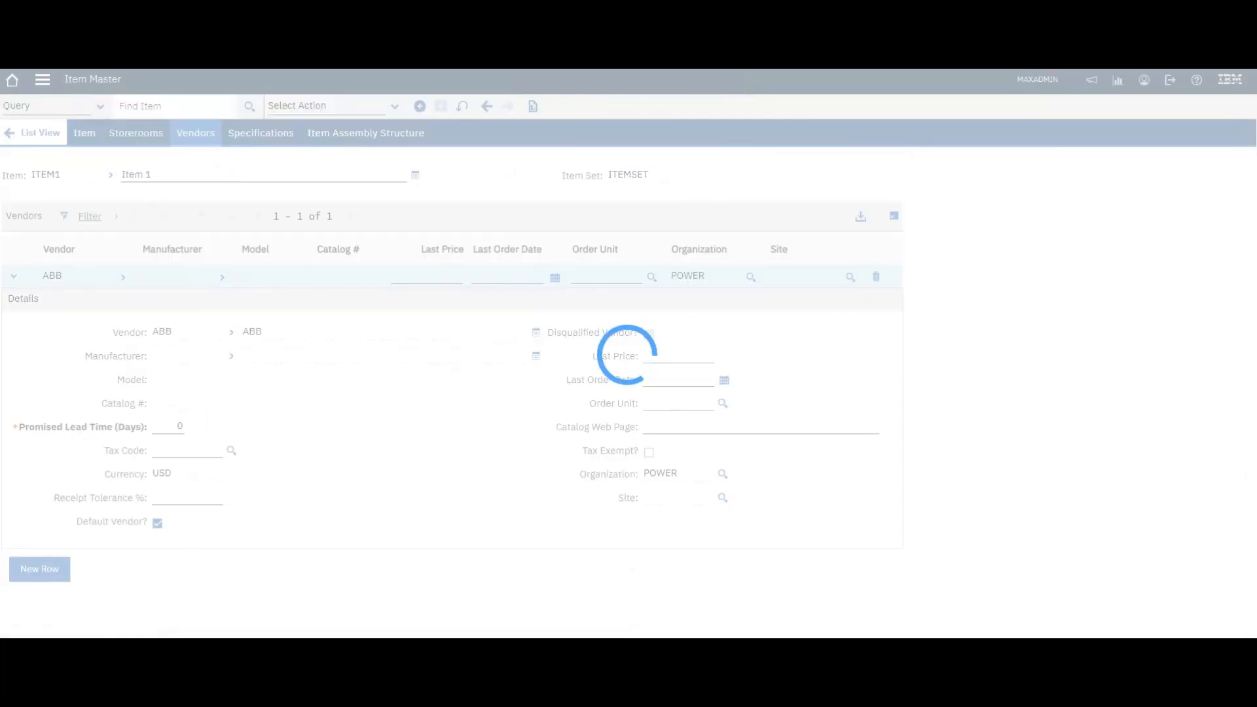
Start the Add Items to Multiple Storerooms action for ITEM1
click(327, 106)
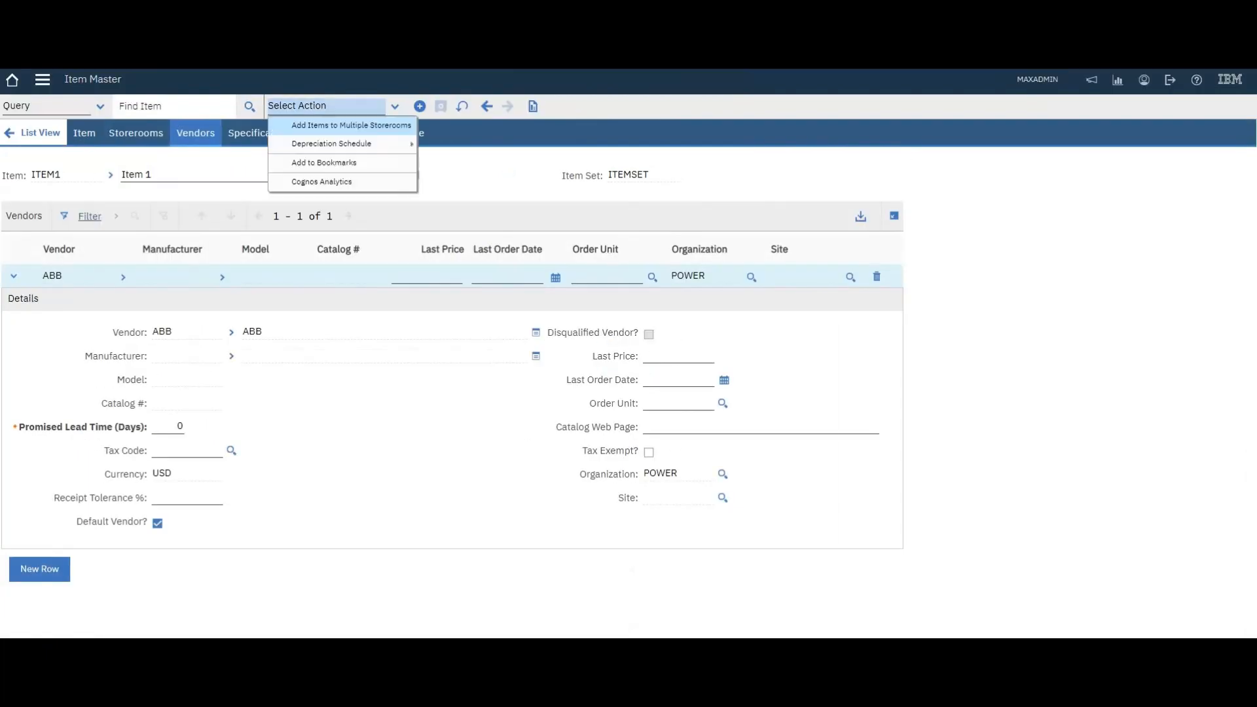
click(351, 125)
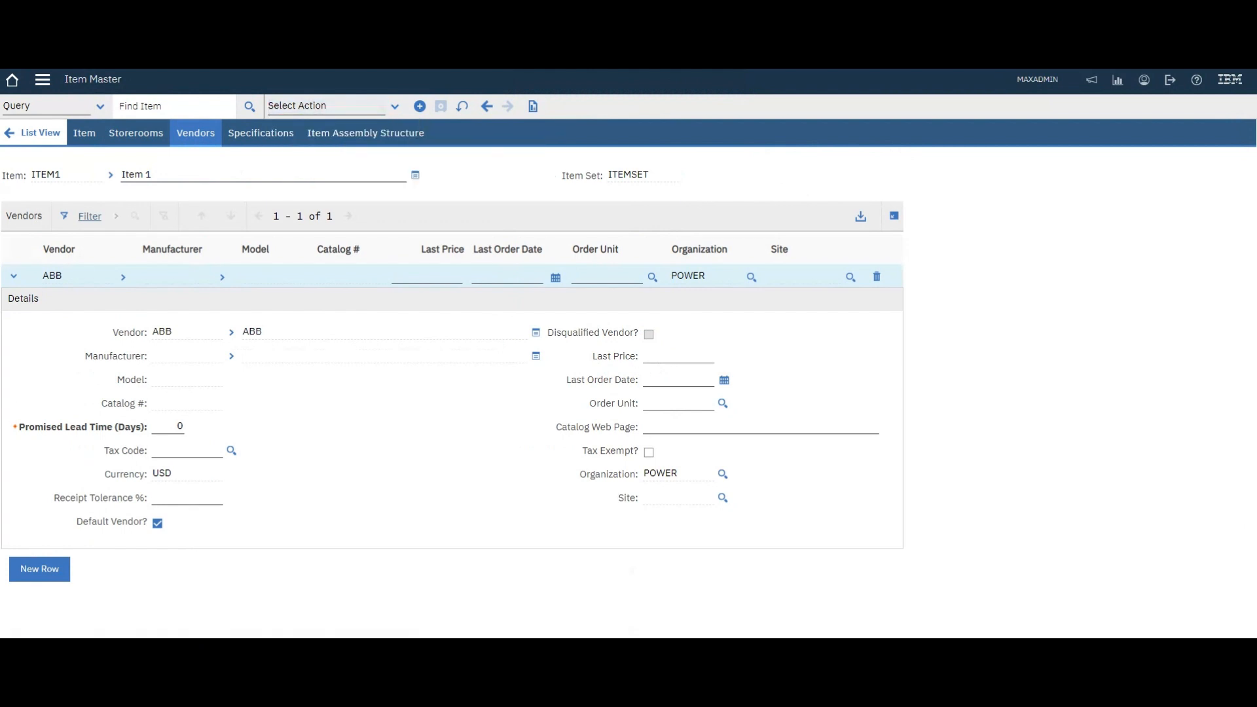